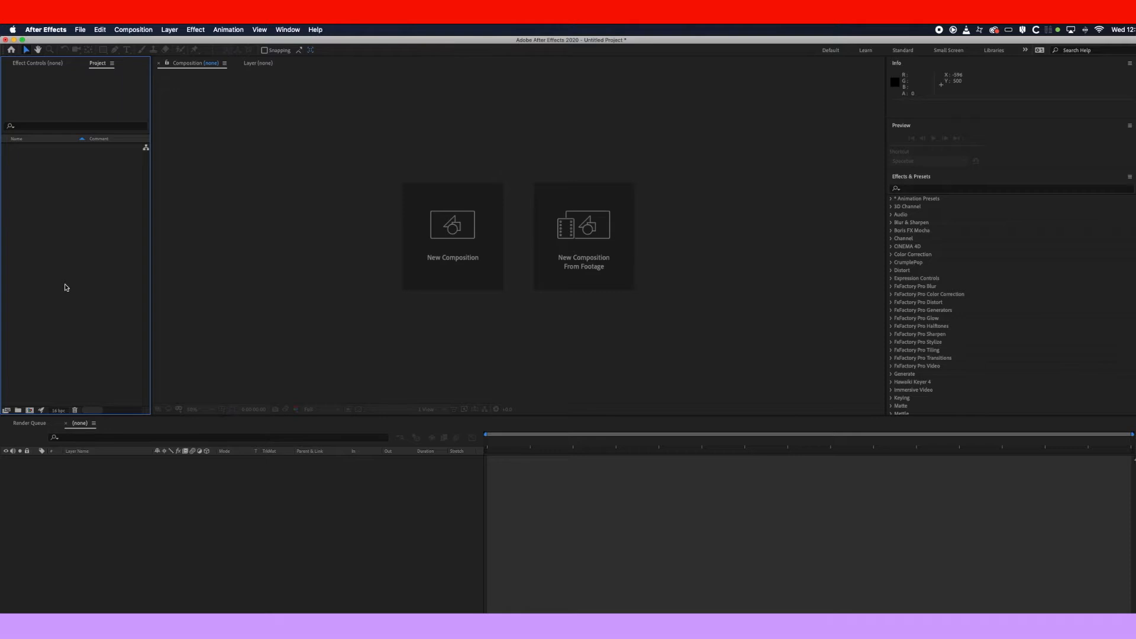
# Create a new 1920 x 1080 composition at 25 fps with a duration of 10 seconds.
pyautogui.click(132, 30)
pyautogui.click(138, 41)
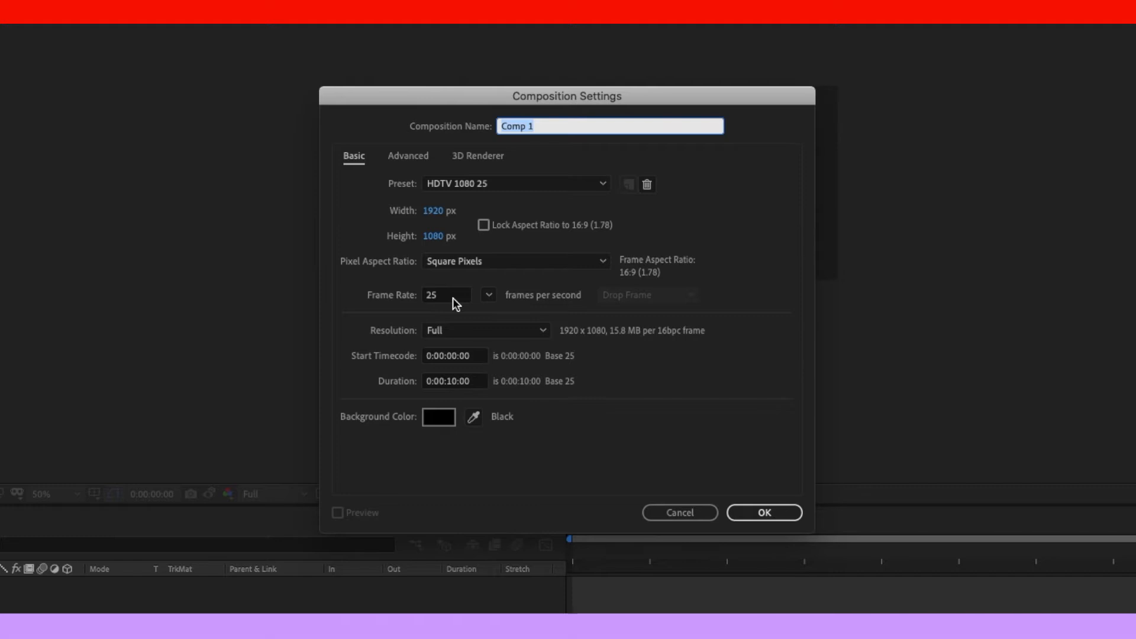
pyautogui.click(771, 514)
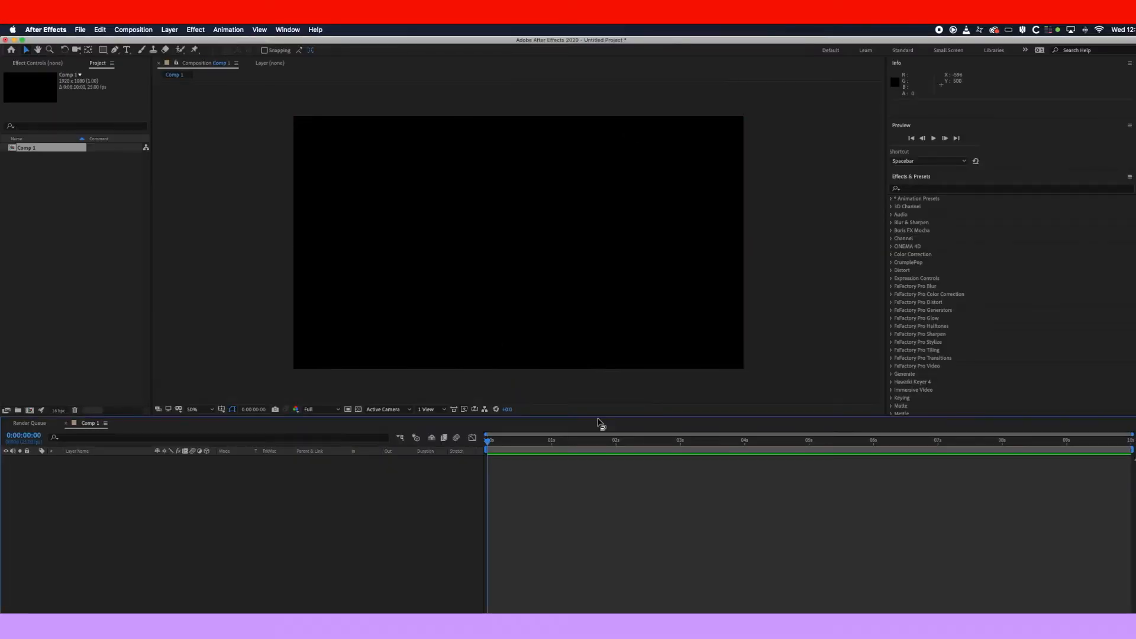
# Import Snow.jpg from the Snow folder and place it in the composition.
pyautogui.click(81, 29)
pyautogui.moveTo(97, 151)
pyautogui.click(203, 150)
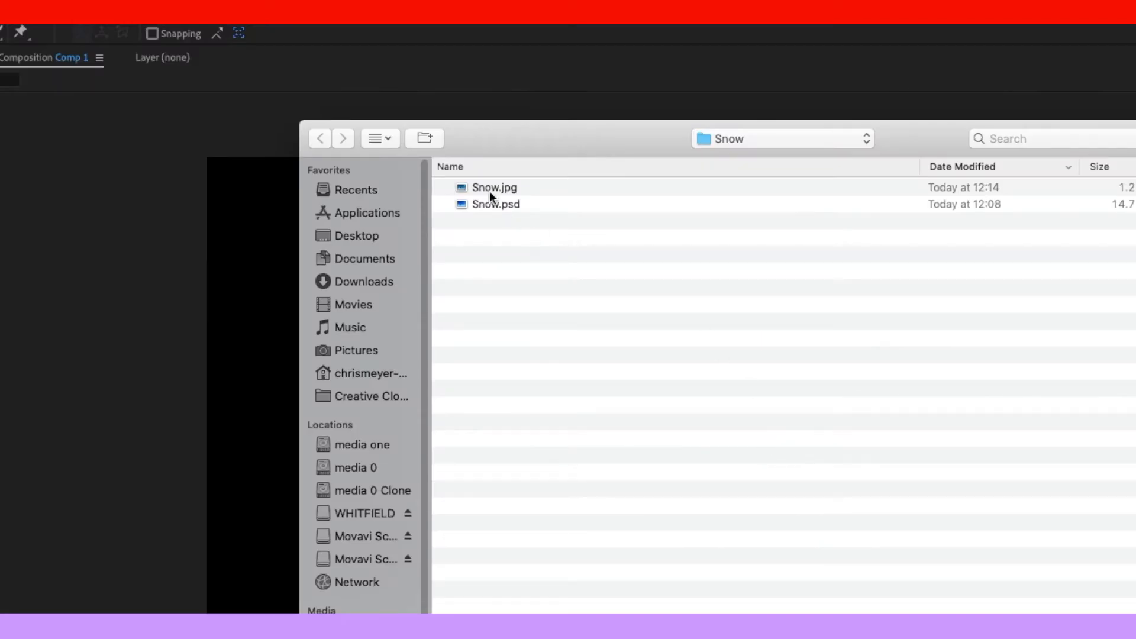
pyautogui.click(489, 190)
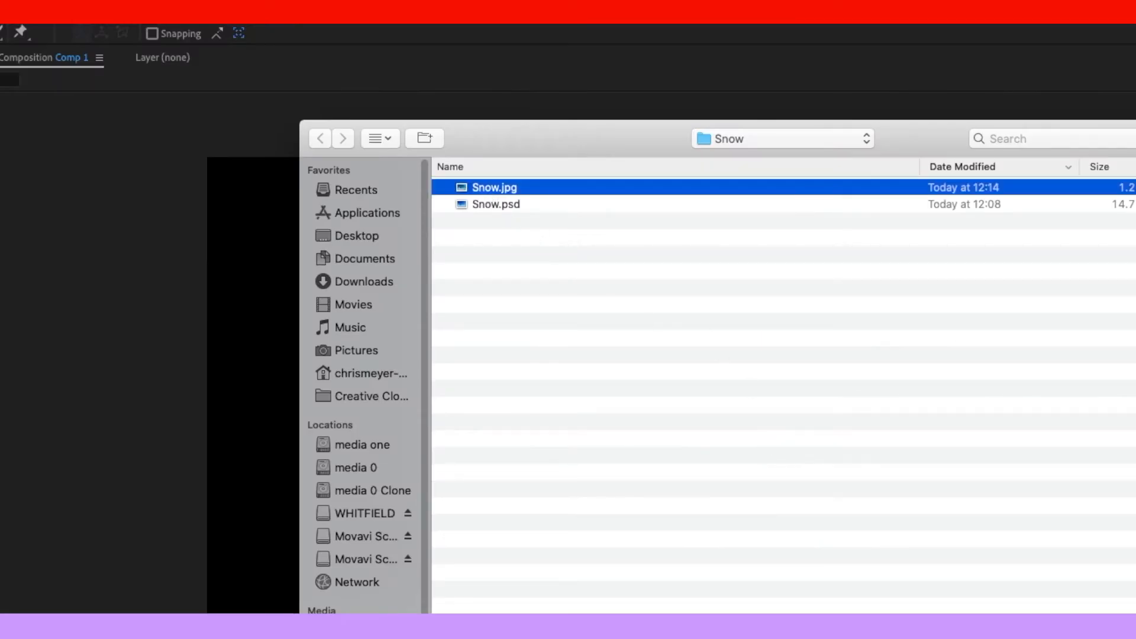
pyautogui.click(834, 558)
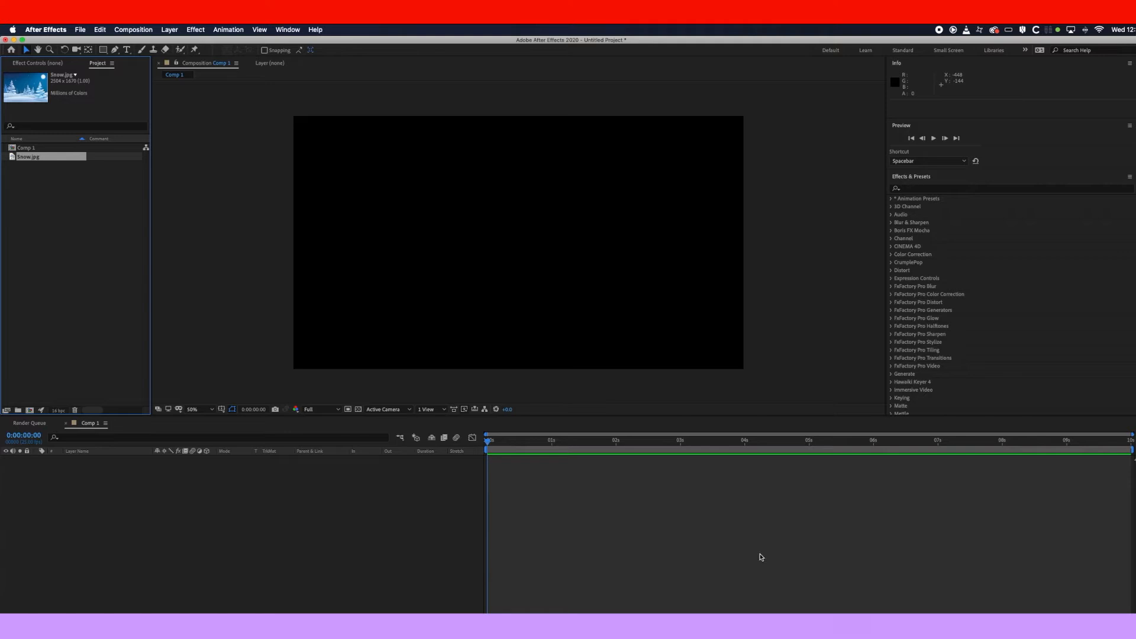
pyautogui.moveTo(35, 160); pyautogui.dragTo(510, 245)
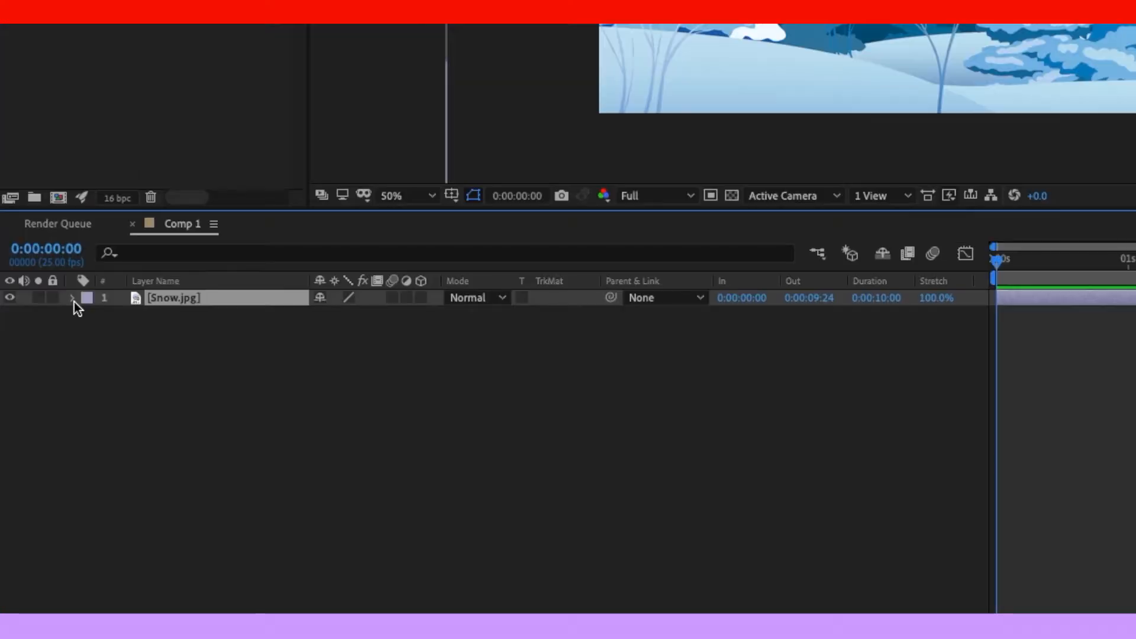
# Scale the Snow.jpg layer down to 77%.
pyautogui.click(36, 460)
pyautogui.click(88, 316)
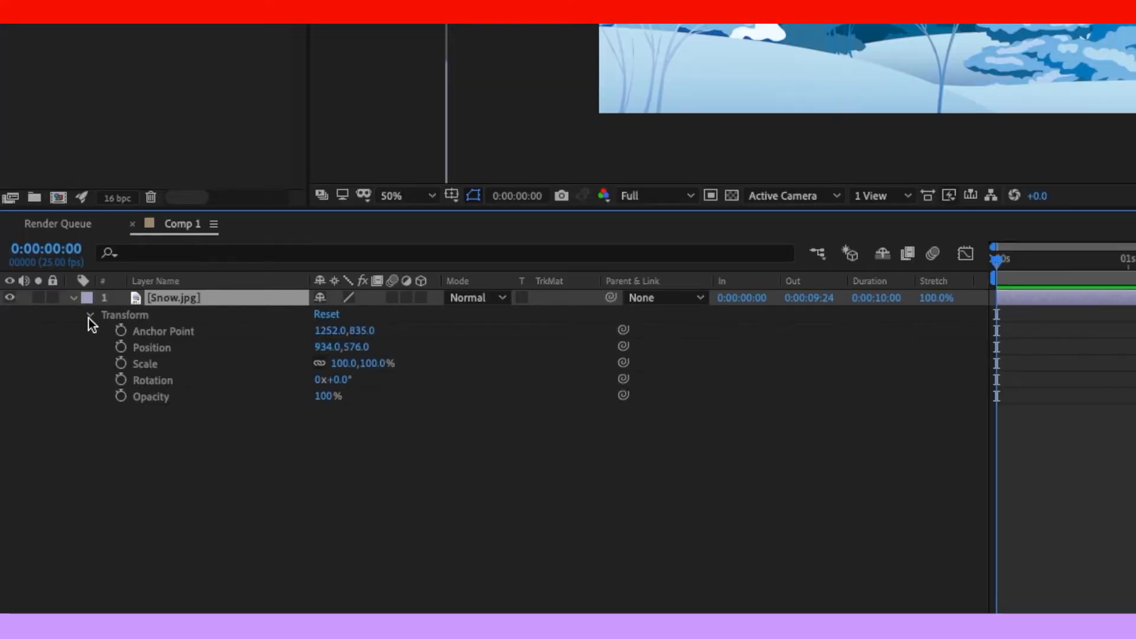
pyautogui.moveTo(344, 367); pyautogui.dragTo(326, 367)
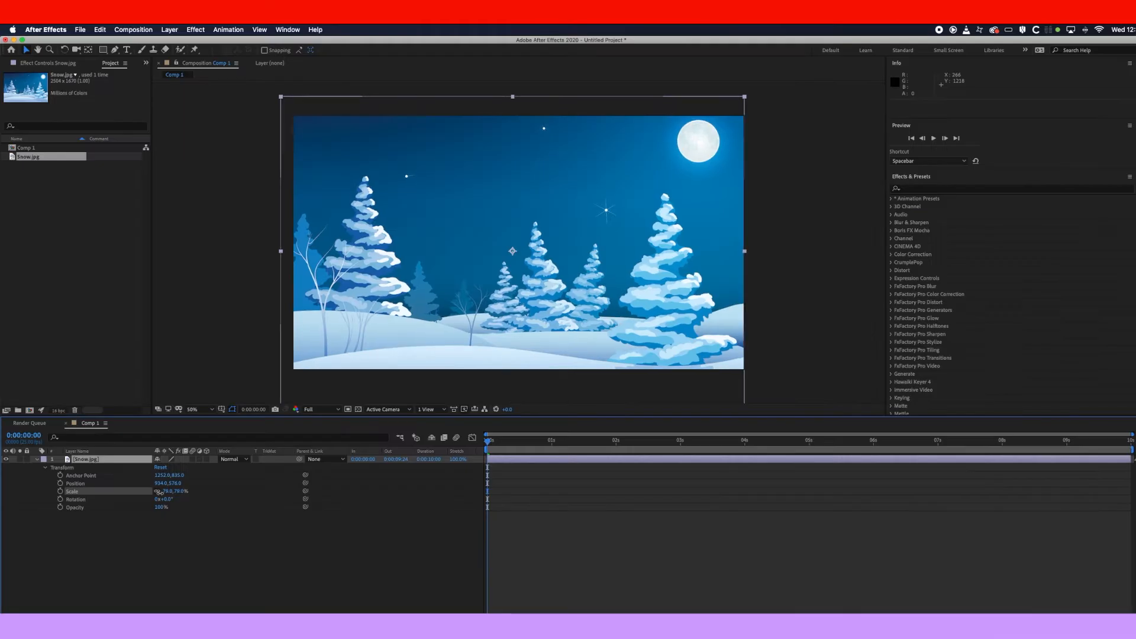
pyautogui.moveTo(159, 491); pyautogui.dragTo(157, 496)
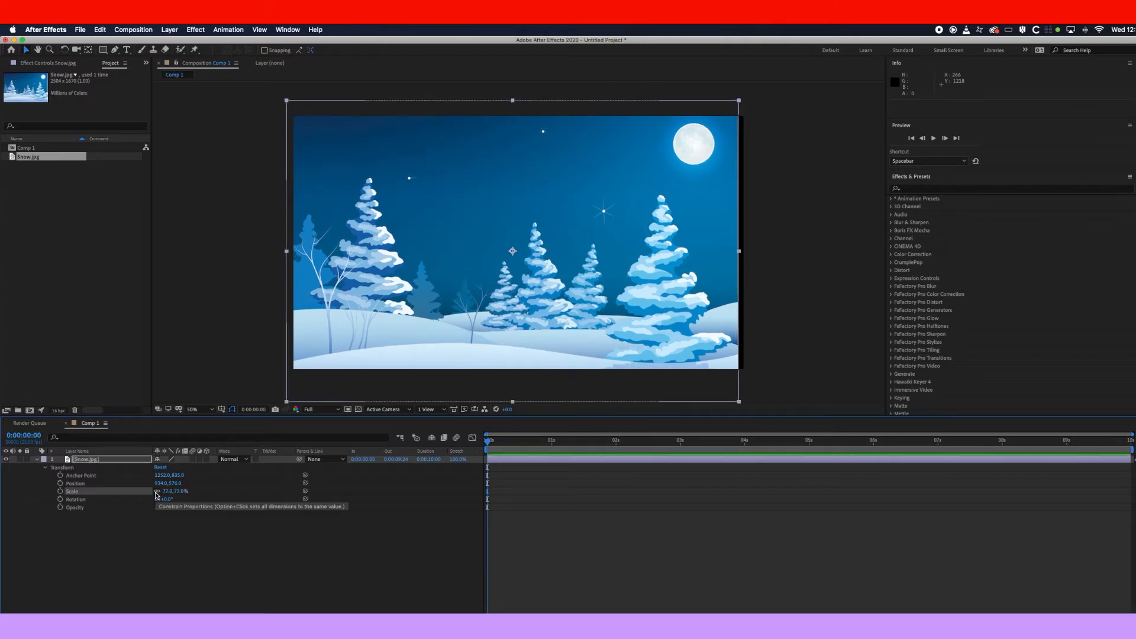
# Nudge the Snow.jpg layer to position 962, 536 so that the image fills the composition frame.
pyautogui.press('Right')
pyautogui.press('Right')
pyautogui.press('Right')
pyautogui.press('Right')
pyautogui.press('Right')
pyautogui.press('Right')
pyautogui.press('Right')
pyautogui.press('Right')
pyautogui.press('Right')
pyautogui.press('Right')
pyautogui.press('Right')
pyautogui.press('Right')
pyautogui.press('Right')
pyautogui.press('Right')
pyautogui.press('Up')
pyautogui.press('Up')
pyautogui.press('Up')
pyautogui.press('Up')
pyautogui.press('Up')
pyautogui.press('Up')
pyautogui.press('Up')
pyautogui.press('Up')
pyautogui.press('Up')
pyautogui.press('Up')
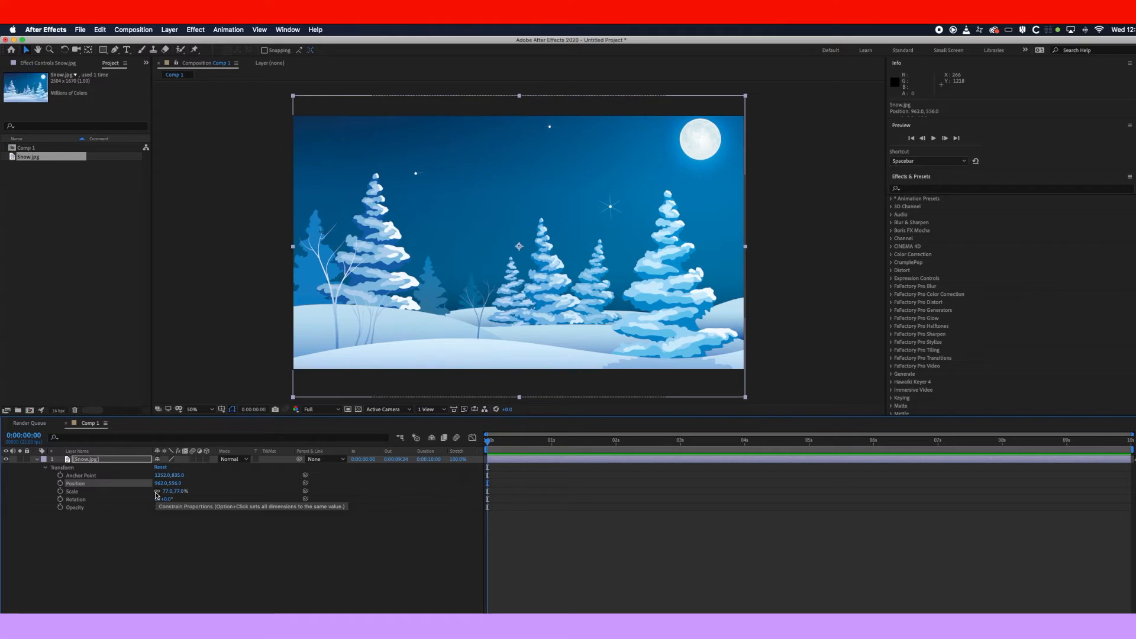
pyautogui.hotkey('shift', 'Up')
pyautogui.hotkey('shift', 'Up')
pyautogui.hotkey('shift', 'Up')
pyautogui.hotkey('shift', 'Up')
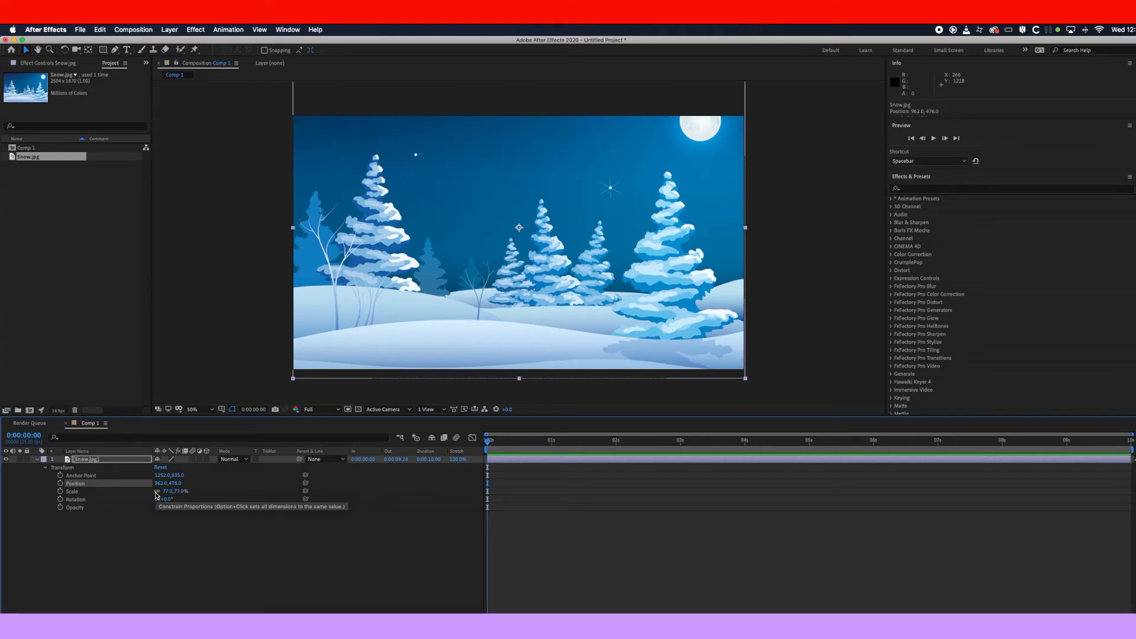
pyautogui.hotkey('shift', 'Down')
pyautogui.hotkey('shift', 'Down')
pyautogui.hotkey('shift', 'Down')
pyautogui.hotkey('shift', 'Down')
pyautogui.hotkey('shift', 'Down')
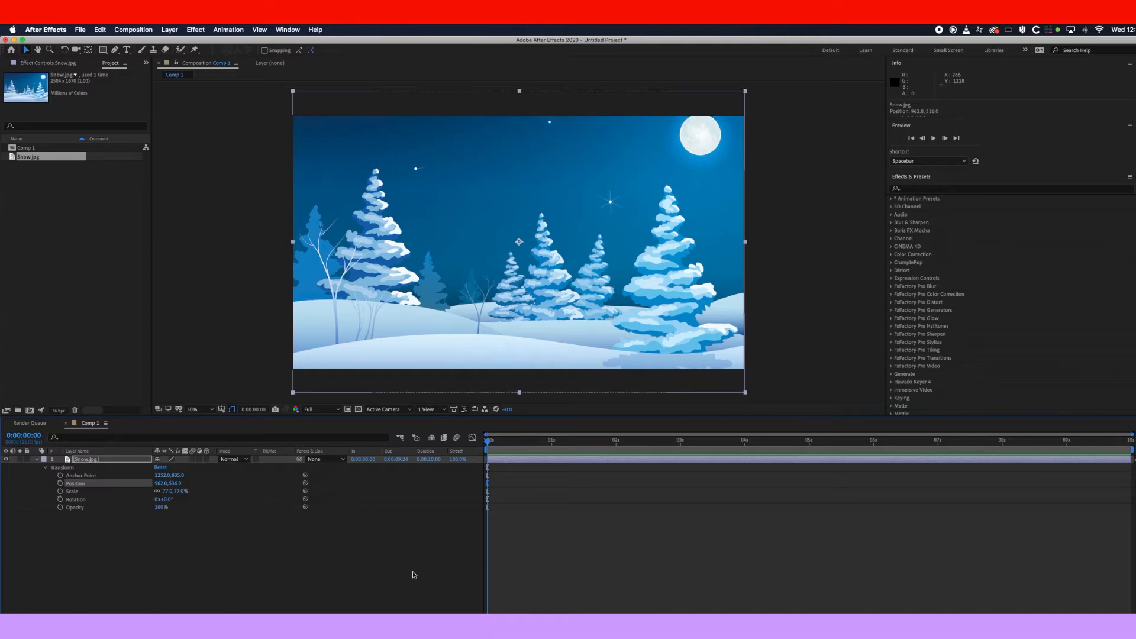
# Apply a Gaussian Blur to the Snow.jpg layer with a blurriness of 20.
pyautogui.click(621, 544)
pyautogui.click(532, 461)
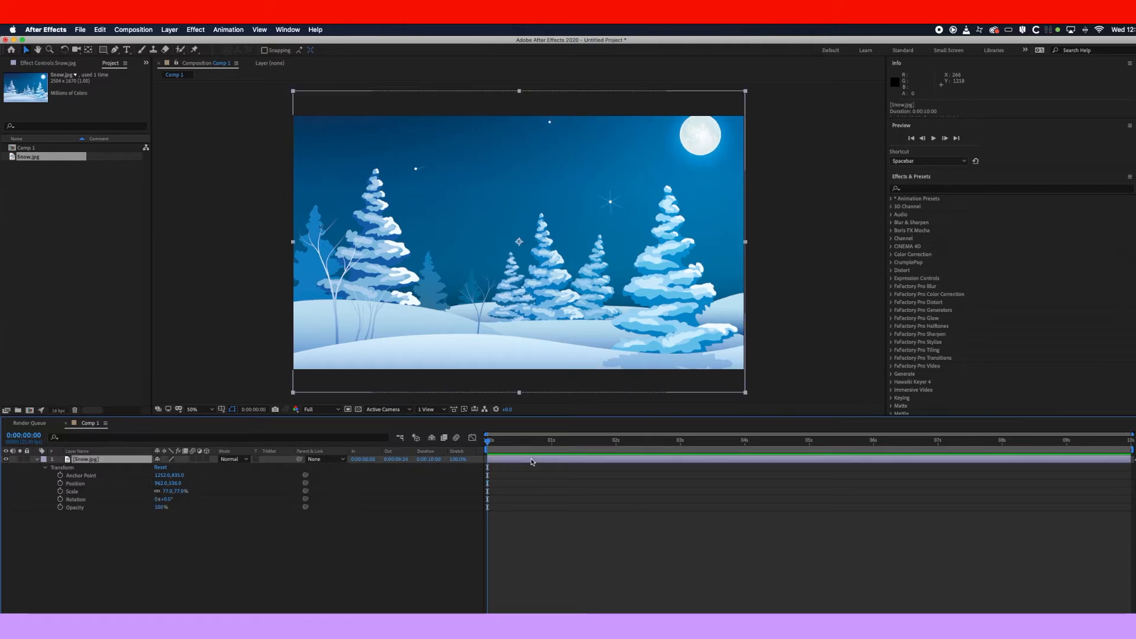
pyautogui.click(177, 30)
pyautogui.moveTo(190, 30)
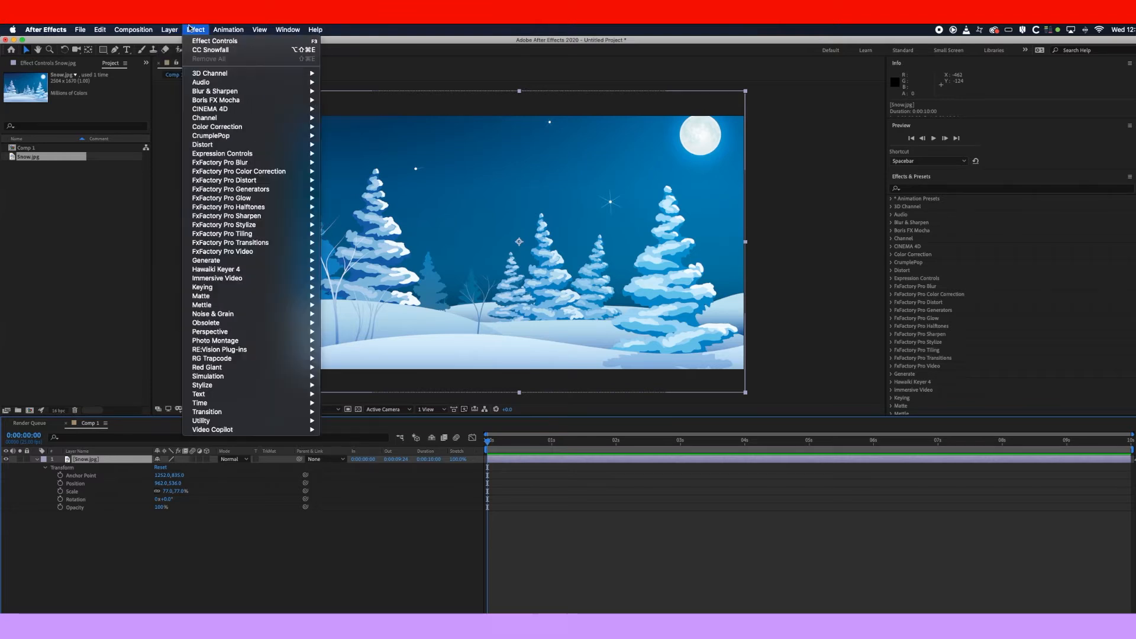
pyautogui.moveTo(215, 91)
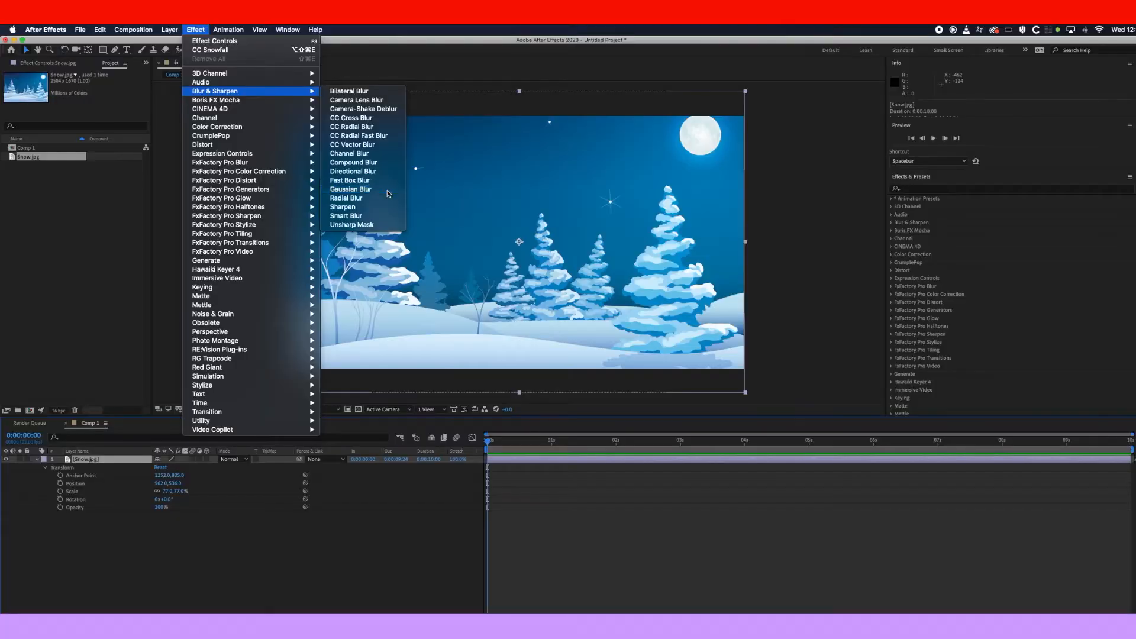
pyautogui.click(544, 301)
pyautogui.click(88, 92)
pyautogui.write('20')
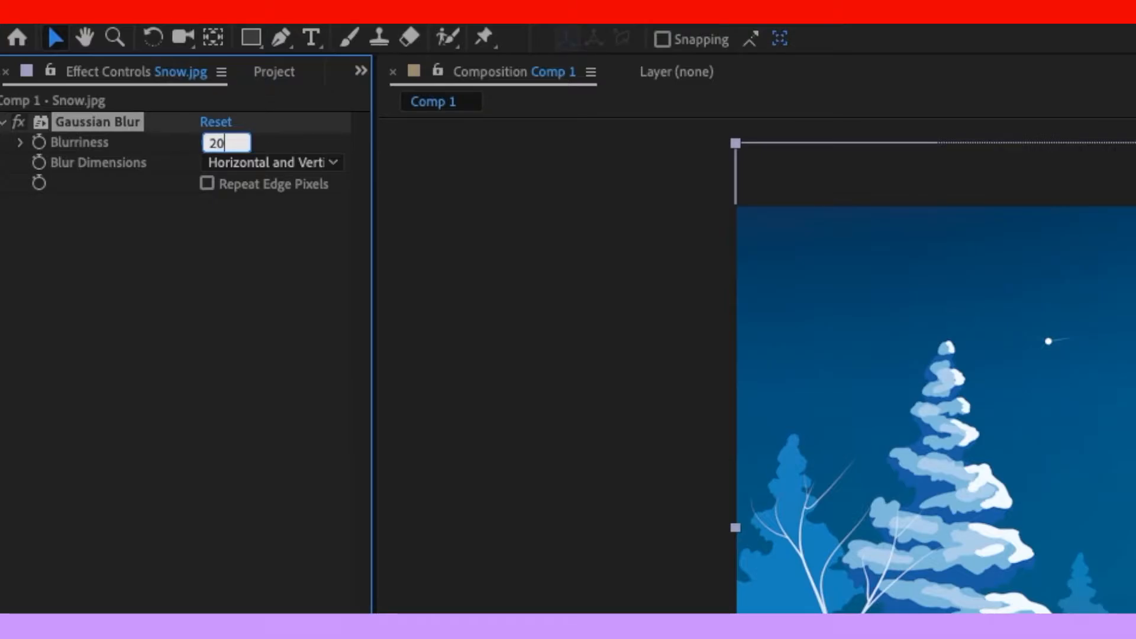
pyautogui.press('Return')
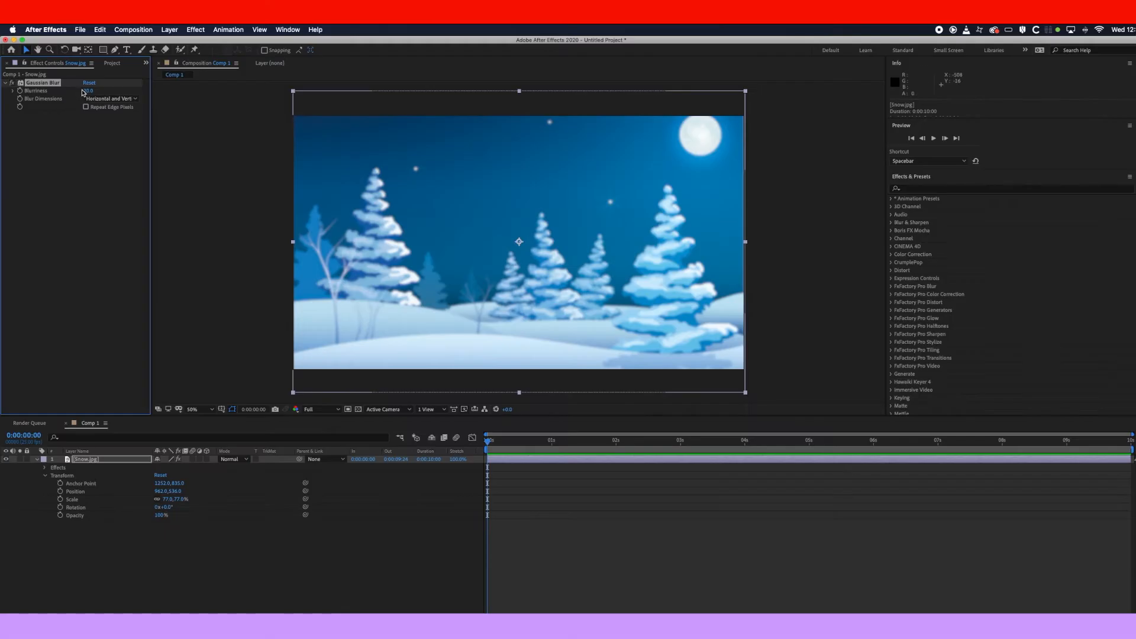
# Set the Gaussian Blur's blurriness to 15 and deselect the background layer.
pyautogui.click(86, 92)
pyautogui.press('Return')
pyautogui.click(539, 564)
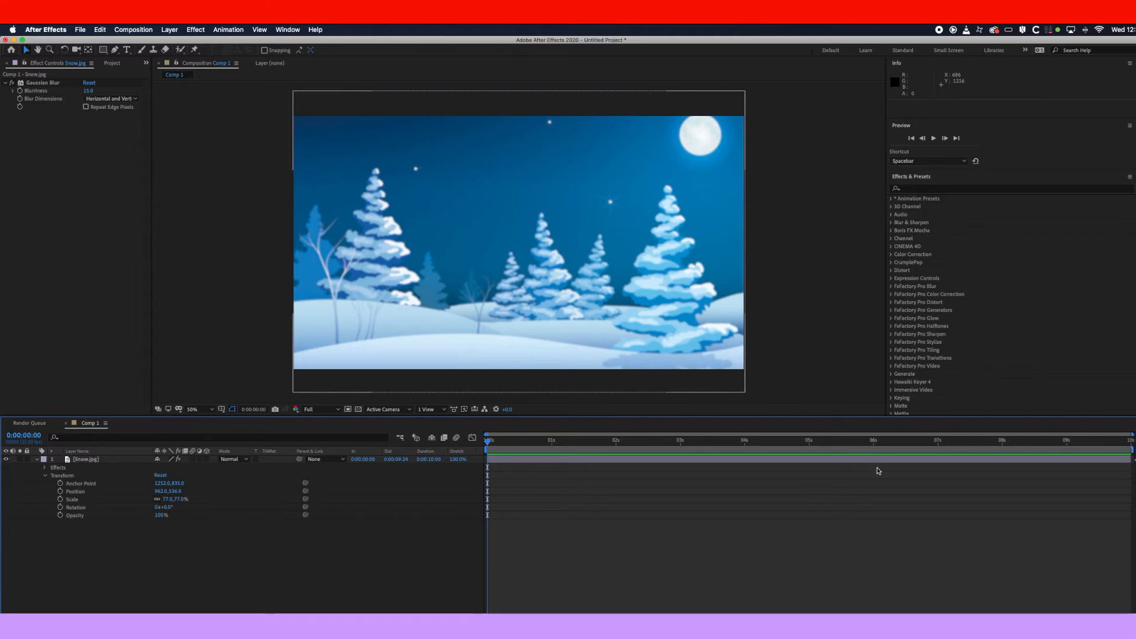
# Create a black solid layer at composition size and name it Snow.
pyautogui.click(170, 30)
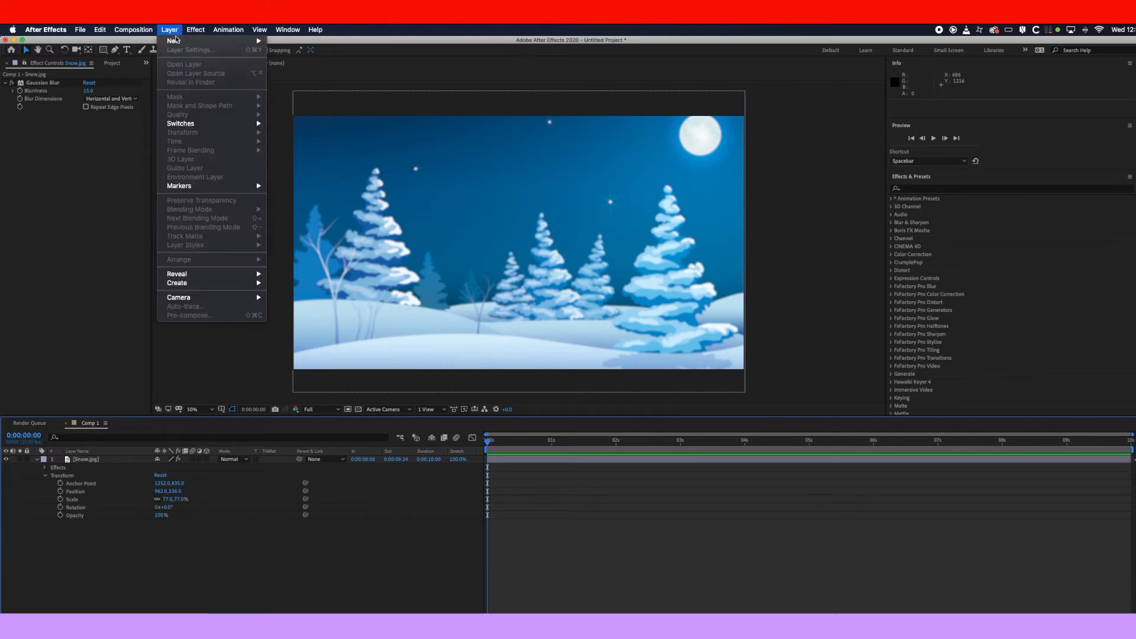
pyautogui.moveTo(177, 41)
pyautogui.click(320, 55)
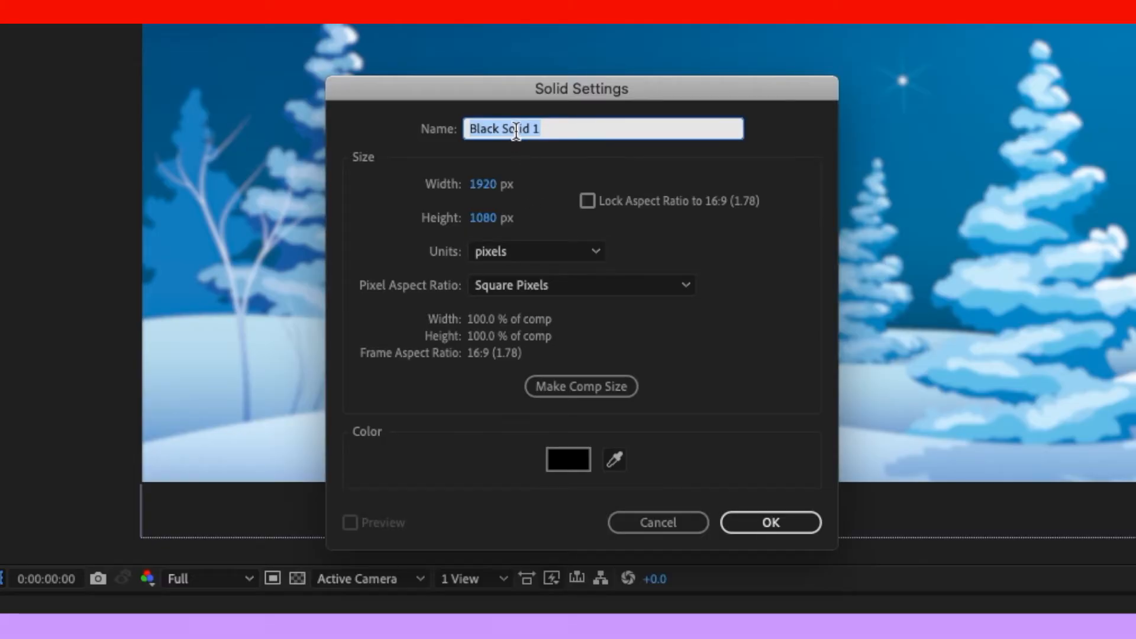
pyautogui.write('Snow')
pyautogui.press('Return')
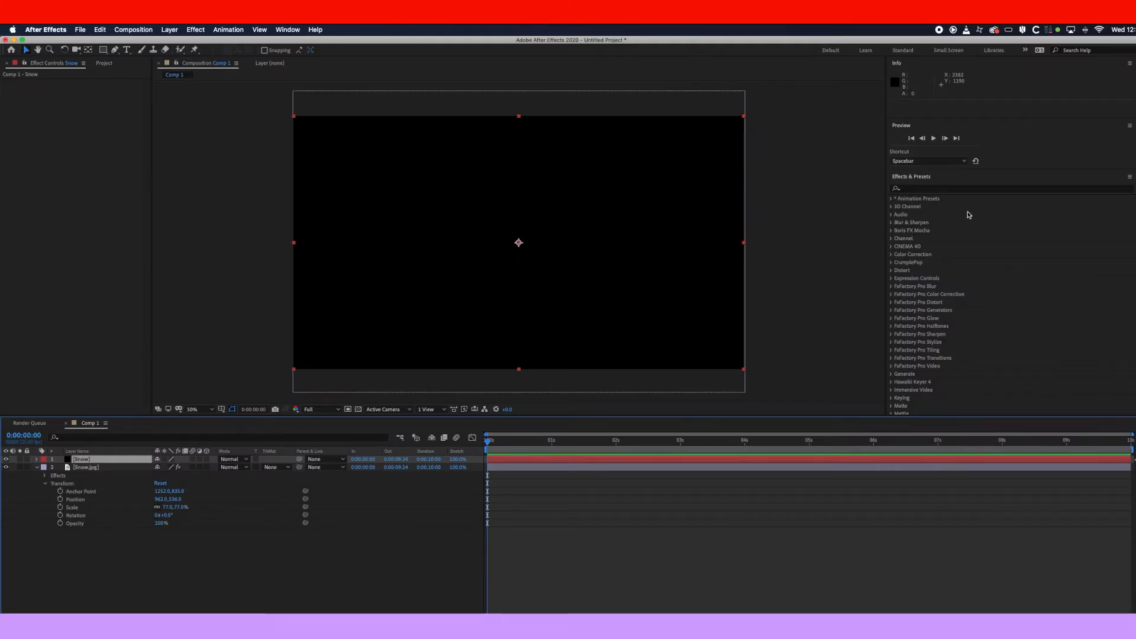
# Apply the CC Snowfall effect to the Snow solid and set the layer's blending mode to Add.
pyautogui.click(945, 190)
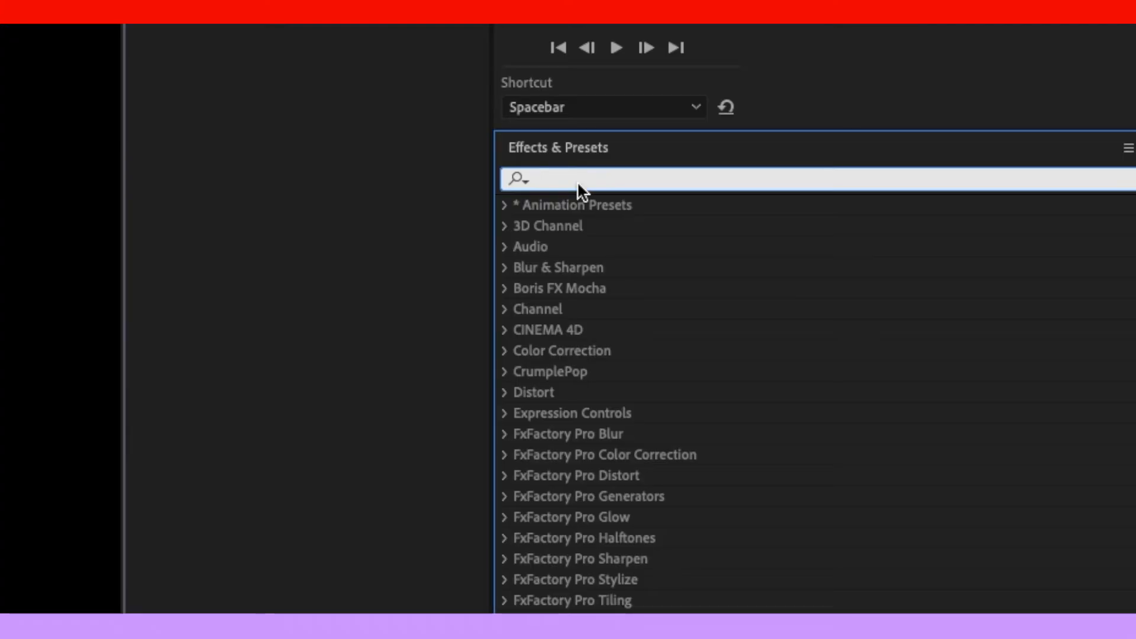
pyautogui.write('s')
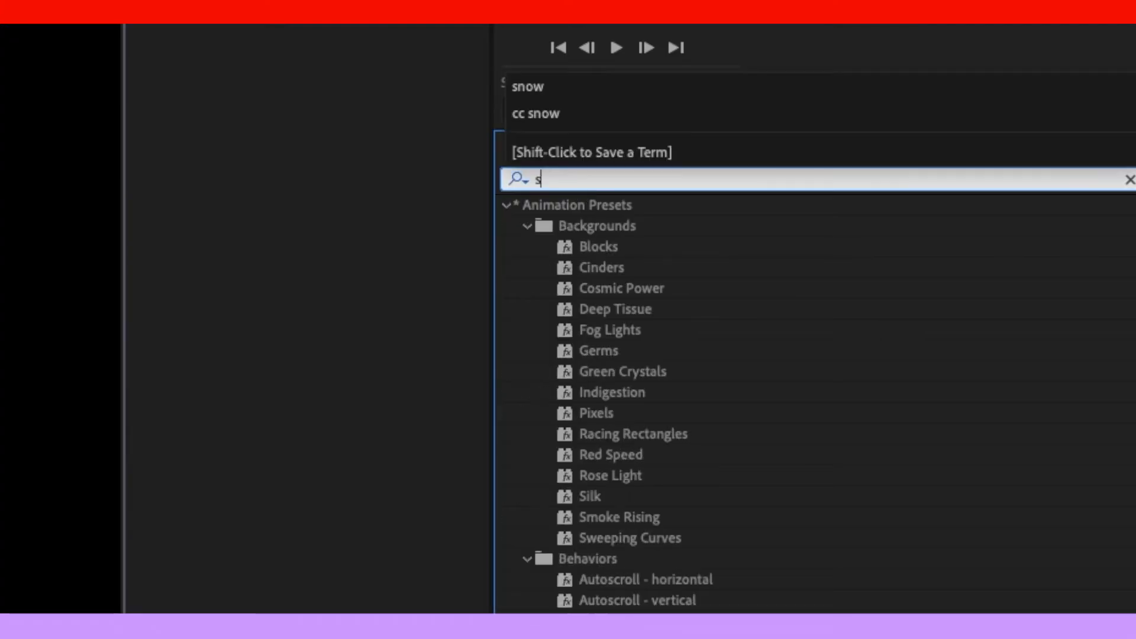
pyautogui.write('now')
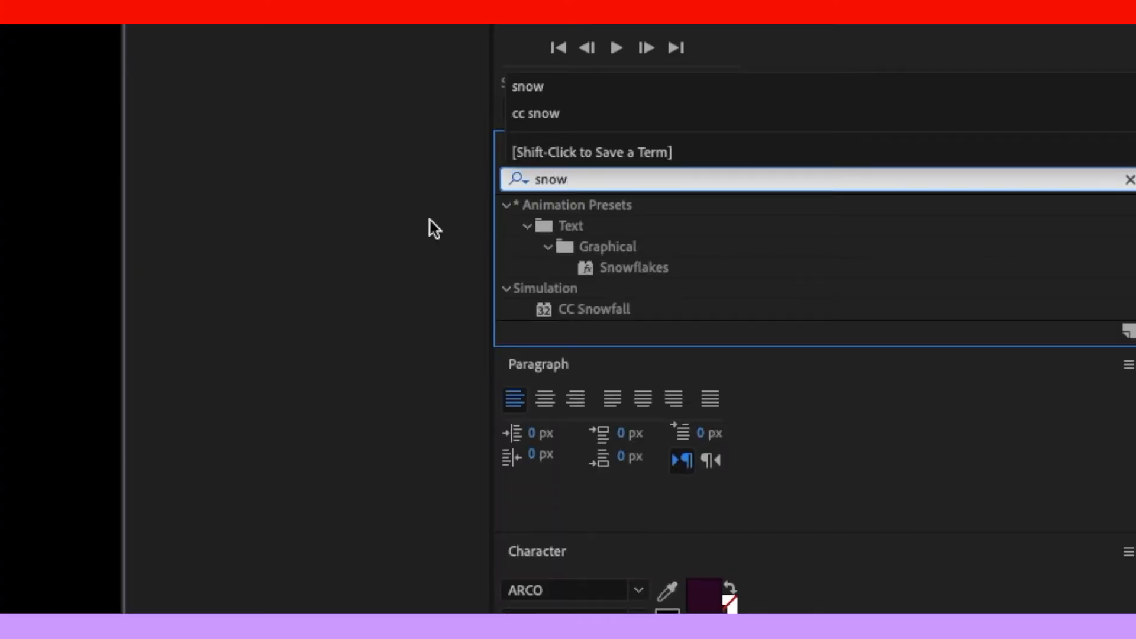
pyautogui.click(596, 308)
pyautogui.moveTo(674, 308); pyautogui.dragTo(0, 382)
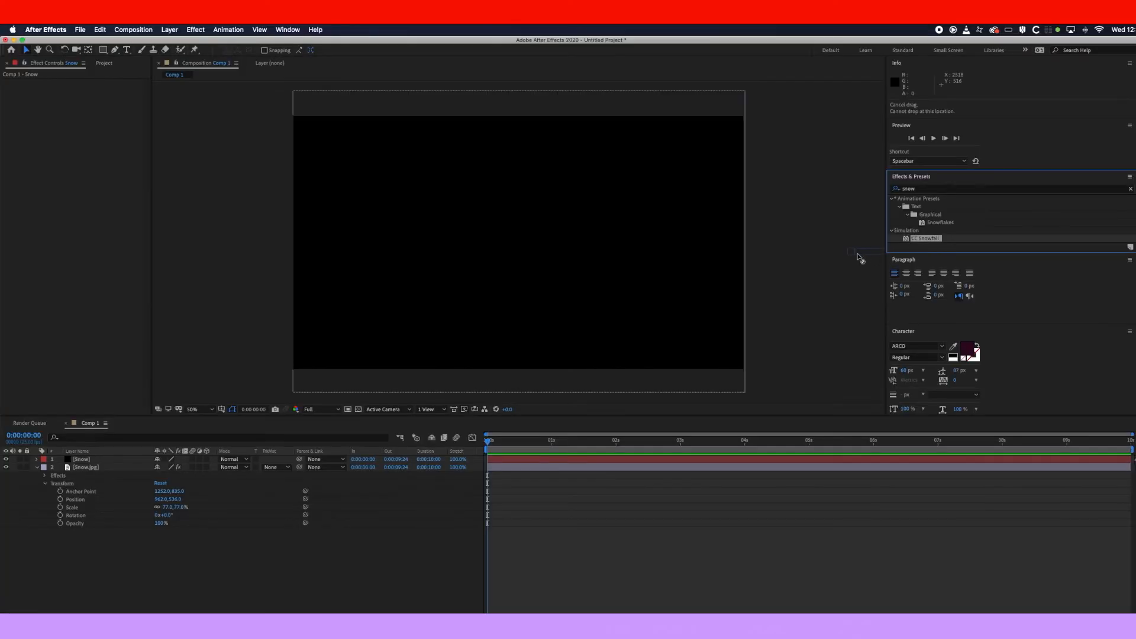
pyautogui.moveTo(615, 265); pyautogui.dragTo(558, 258)
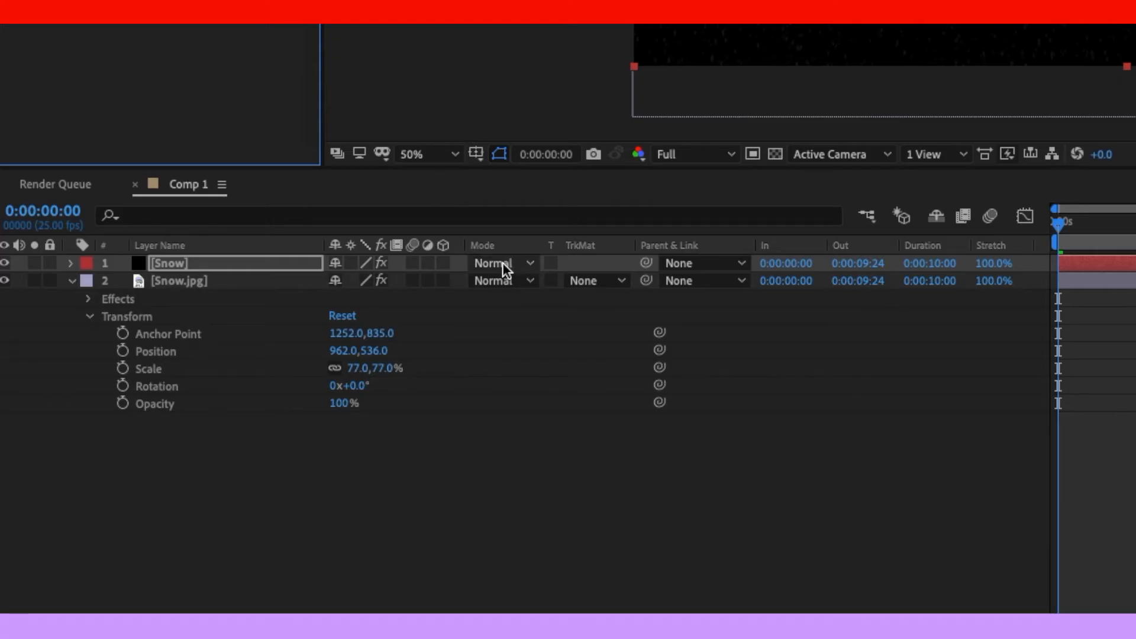
pyautogui.click(503, 262)
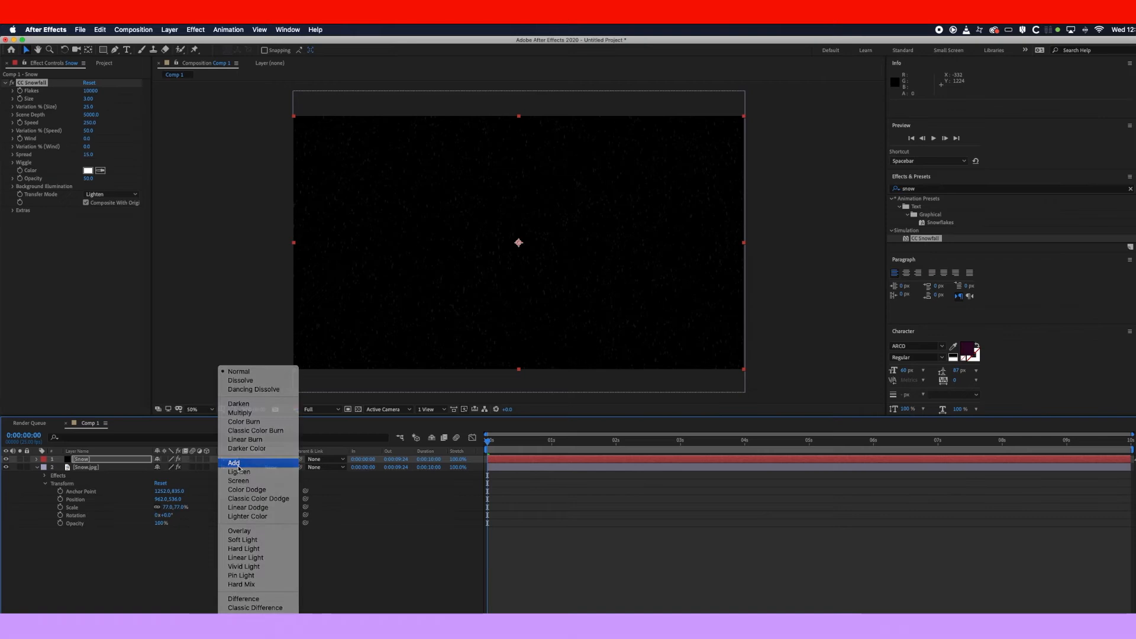
pyautogui.click(512, 277)
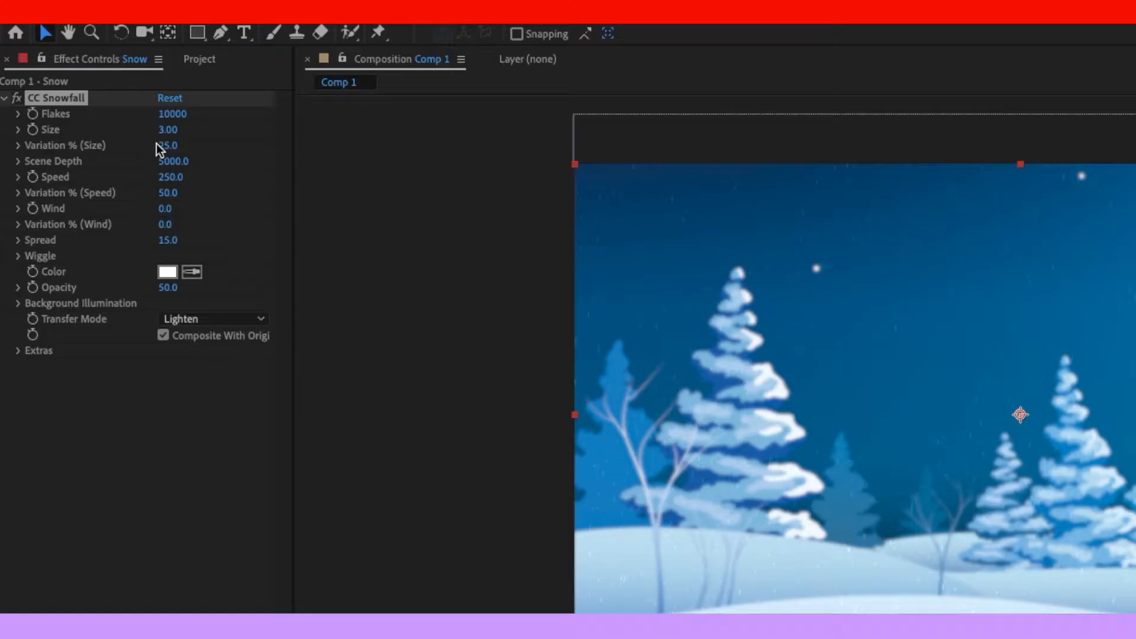
# Set the CC Snowfall size to 9.31, flakes to 3200, spread to 28, opacity to 100 and speed to 221.
pyautogui.moveTo(172, 135); pyautogui.dragTo(779, 154)
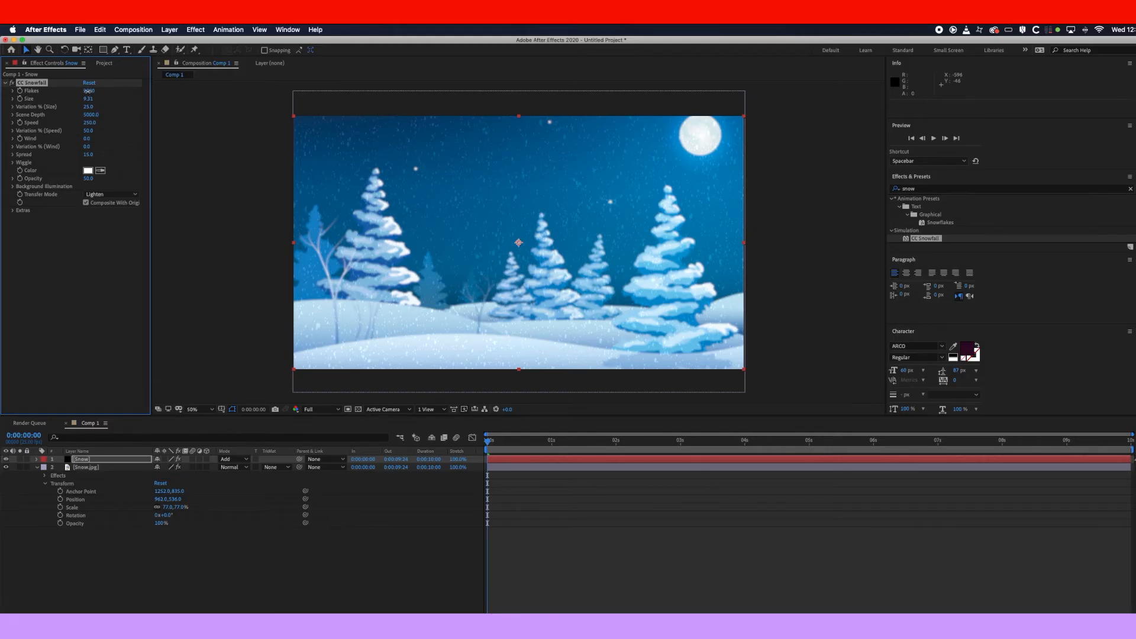
pyautogui.moveTo(87, 91); pyautogui.dragTo(64, 96)
pyautogui.moveTo(111, 153); pyautogui.dragTo(138, 153)
pyautogui.moveTo(88, 123); pyautogui.dragTo(80, 123)
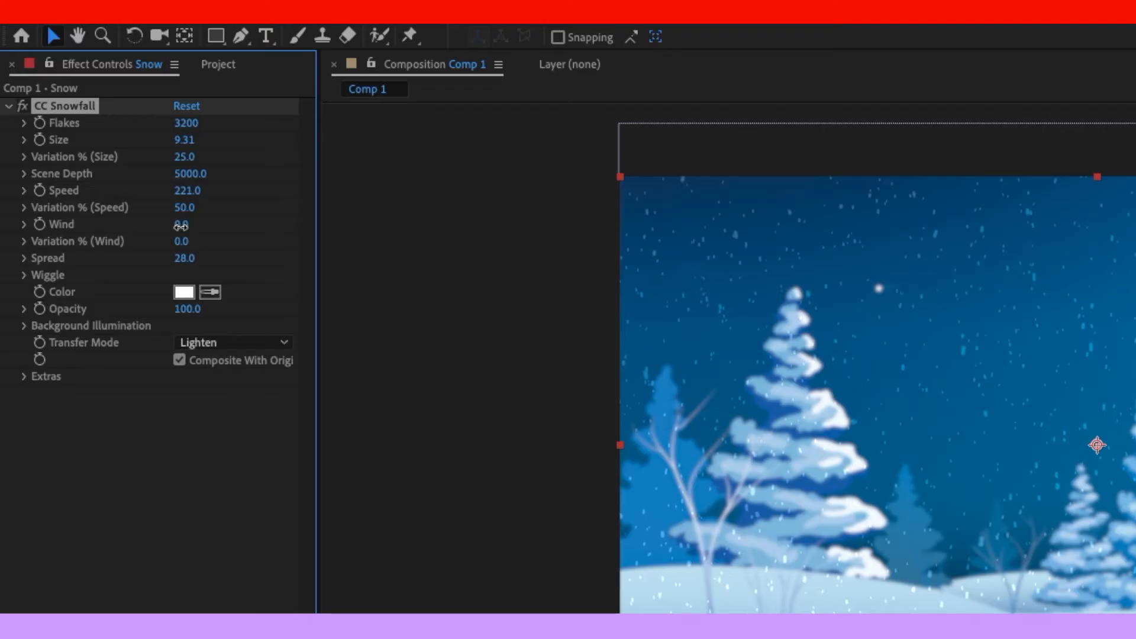
# Set the snowfall's wind to 203 and increase its wind variation.
pyautogui.moveTo(87, 142); pyautogui.dragTo(70, 142)
pyautogui.moveTo(144, 231)
pyautogui.mouseDown()
pyautogui.moveTo(2, 235)
pyautogui.moveTo(390, 236)
pyautogui.mouseUp()
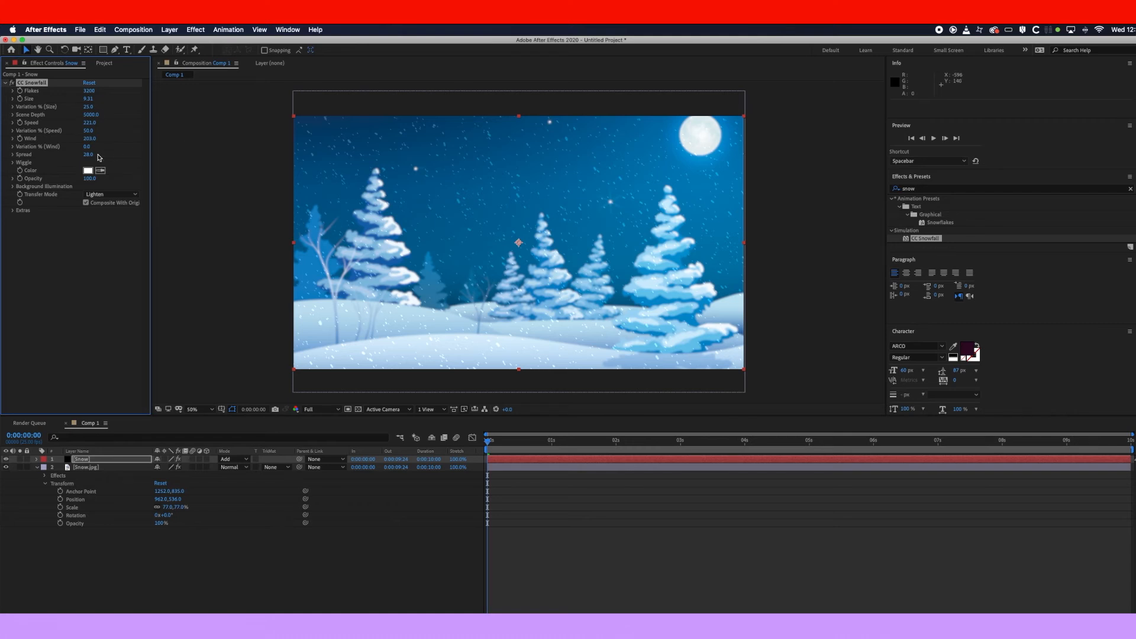
pyautogui.moveTo(86, 146); pyautogui.dragTo(95, 147)
# Preview the falling snow from the start of the timeline and return to the first frame.
pyautogui.click(509, 442)
pyautogui.moveTo(503, 443); pyautogui.dragTo(352, 440)
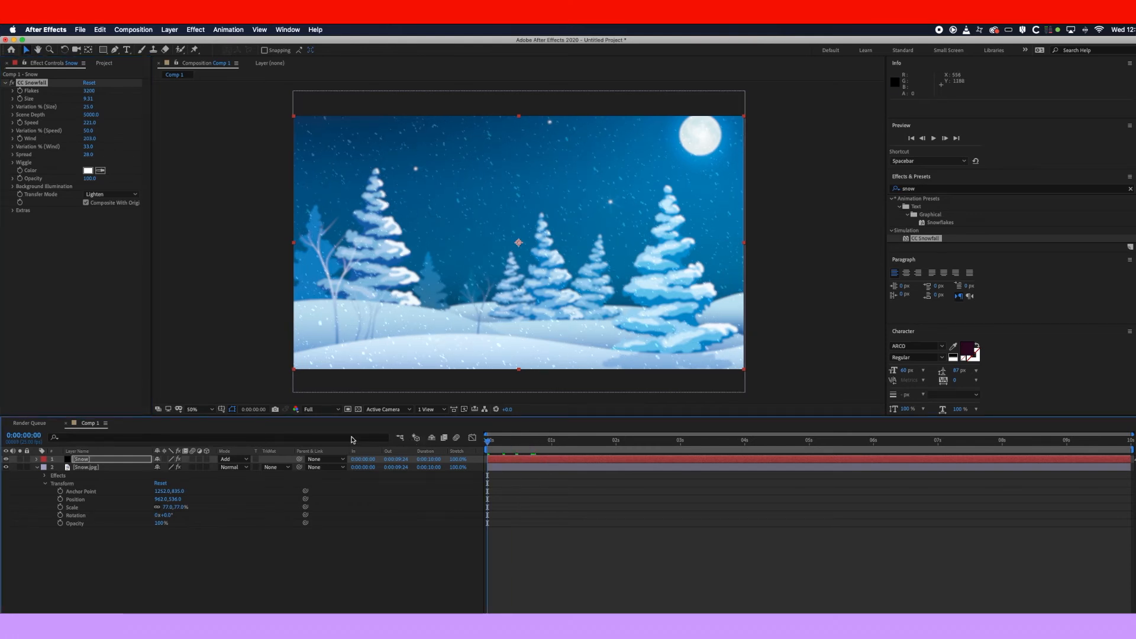
pyautogui.press('space')
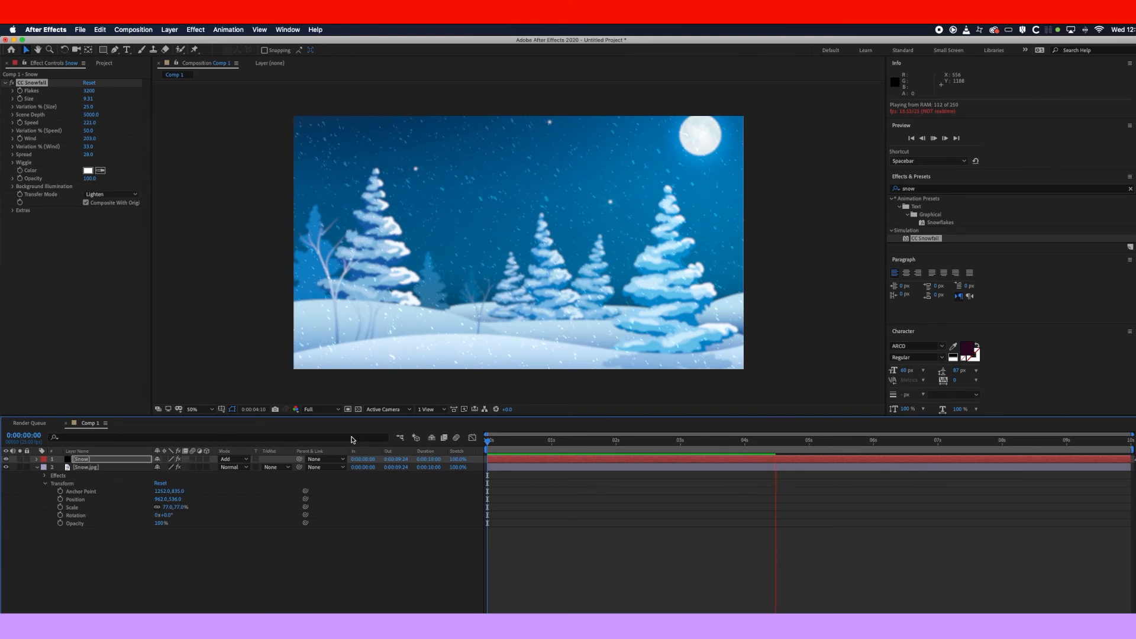
pyautogui.press('space')
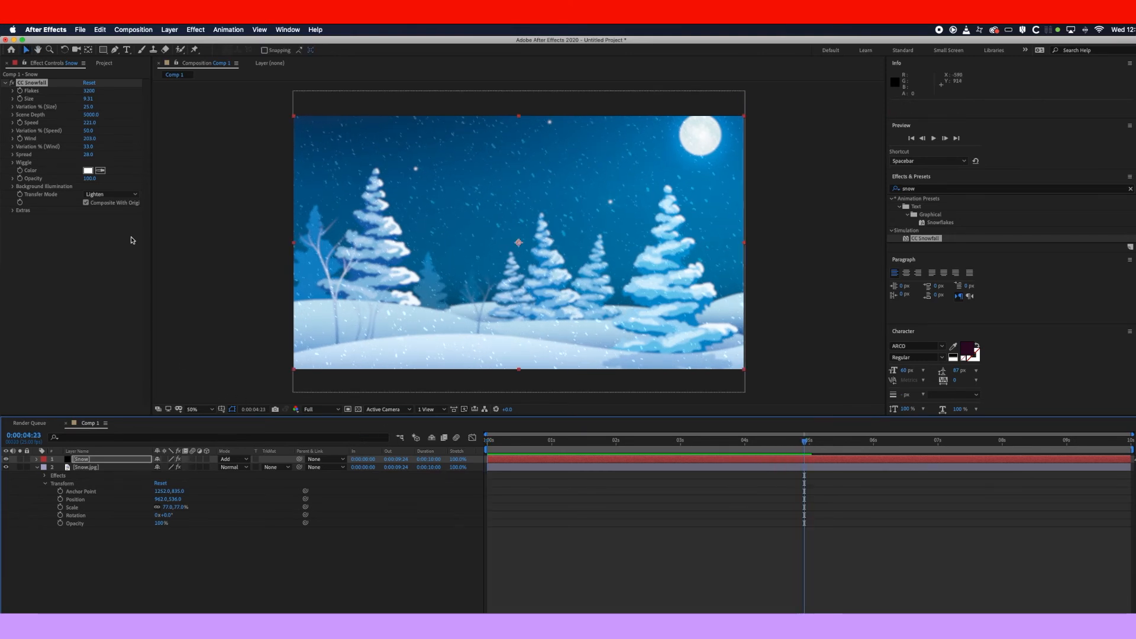
pyautogui.press('Home')
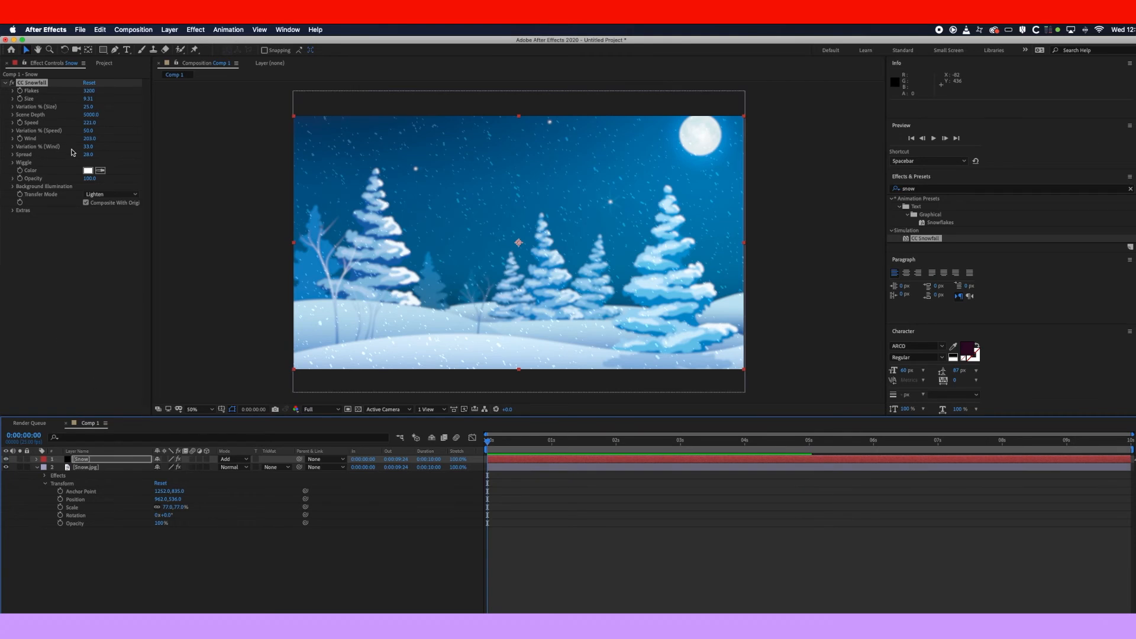
# Set the CC Snowfall size to 12.78, flakes to 1300 and wind to 38.
pyautogui.moveTo(88, 98); pyautogui.dragTo(250, 116)
pyautogui.moveTo(91, 95); pyautogui.dragTo(85, 96)
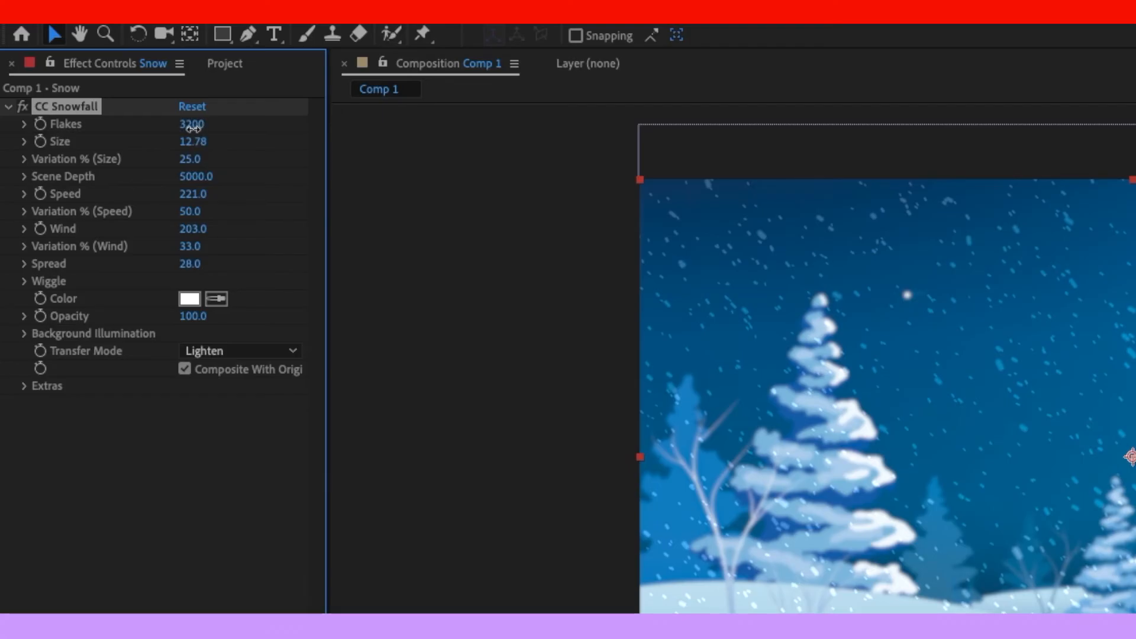
pyautogui.moveTo(182, 135); pyautogui.dragTo(184, 134)
pyautogui.moveTo(190, 235); pyautogui.dragTo(88, 233)
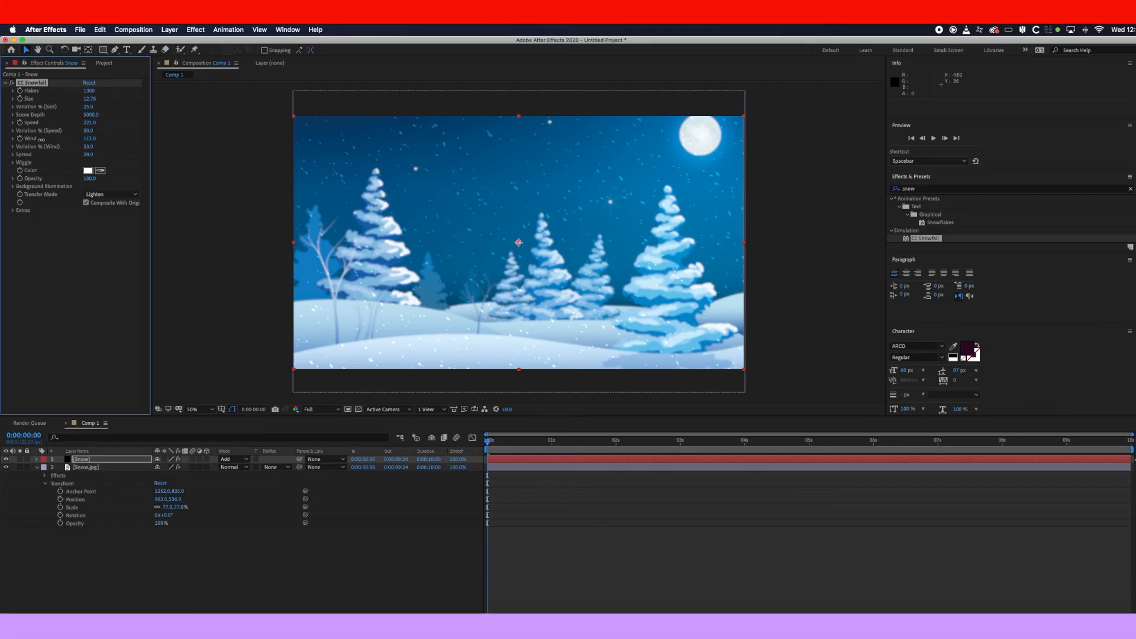
pyautogui.moveTo(41, 139); pyautogui.dragTo(11, 139)
# Preview the adjusted snowfall from the start of the timeline.
pyautogui.moveTo(513, 444); pyautogui.dragTo(465, 445)
pyautogui.press('space')
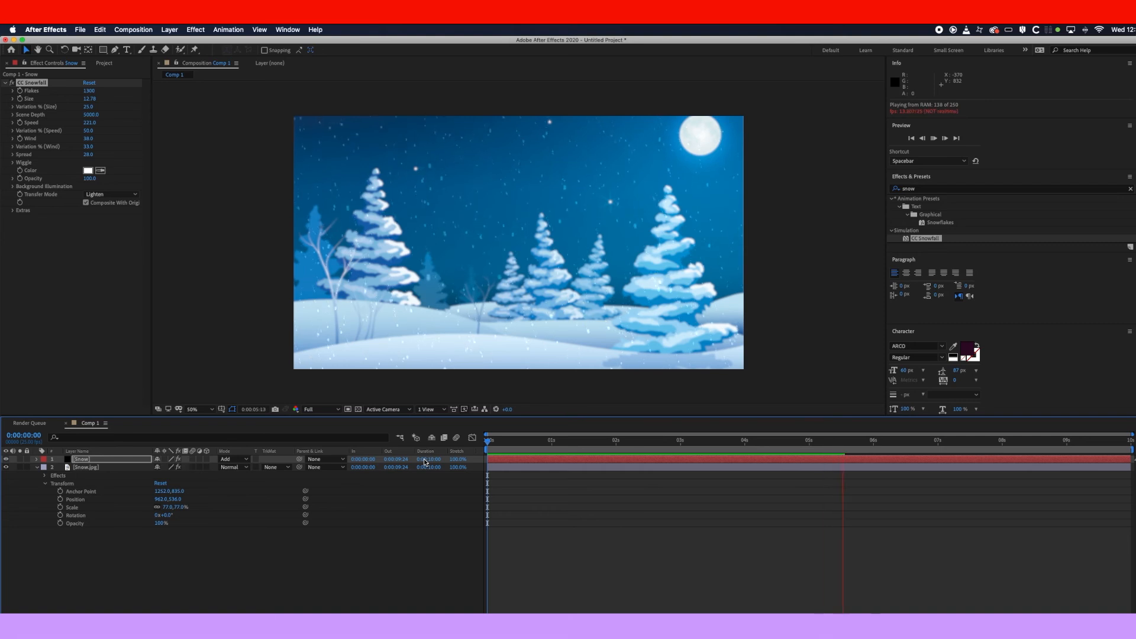
pyautogui.press('space')
# Add Comp 1 to the render queue and set its QuickTime output module to the Apple ProRes 422 codec.
pyautogui.click(134, 29)
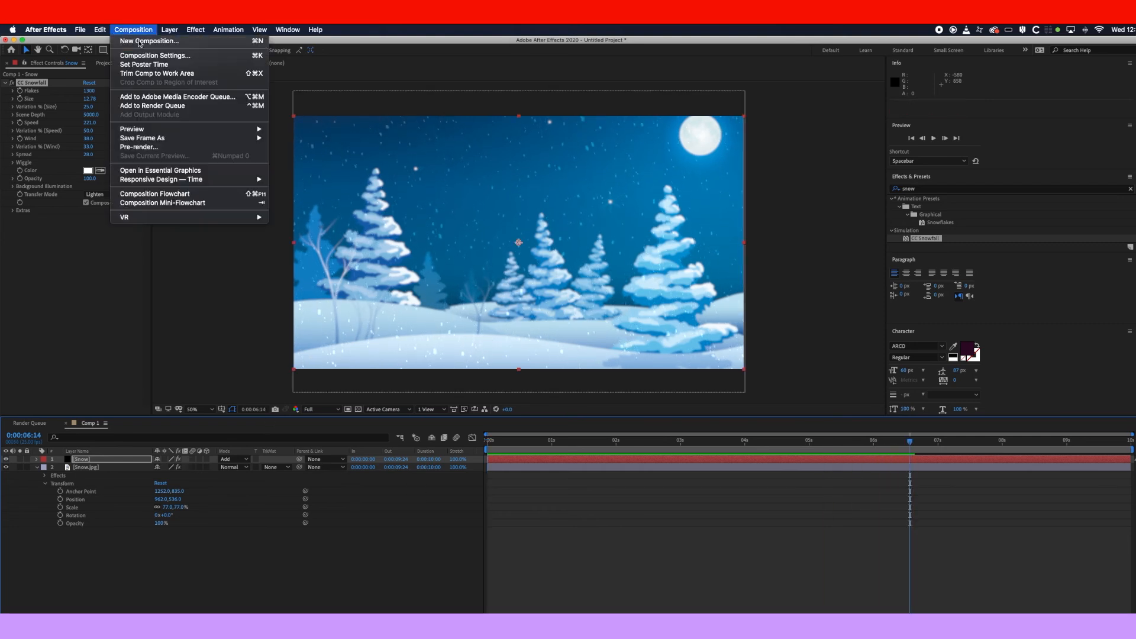
pyautogui.click(159, 106)
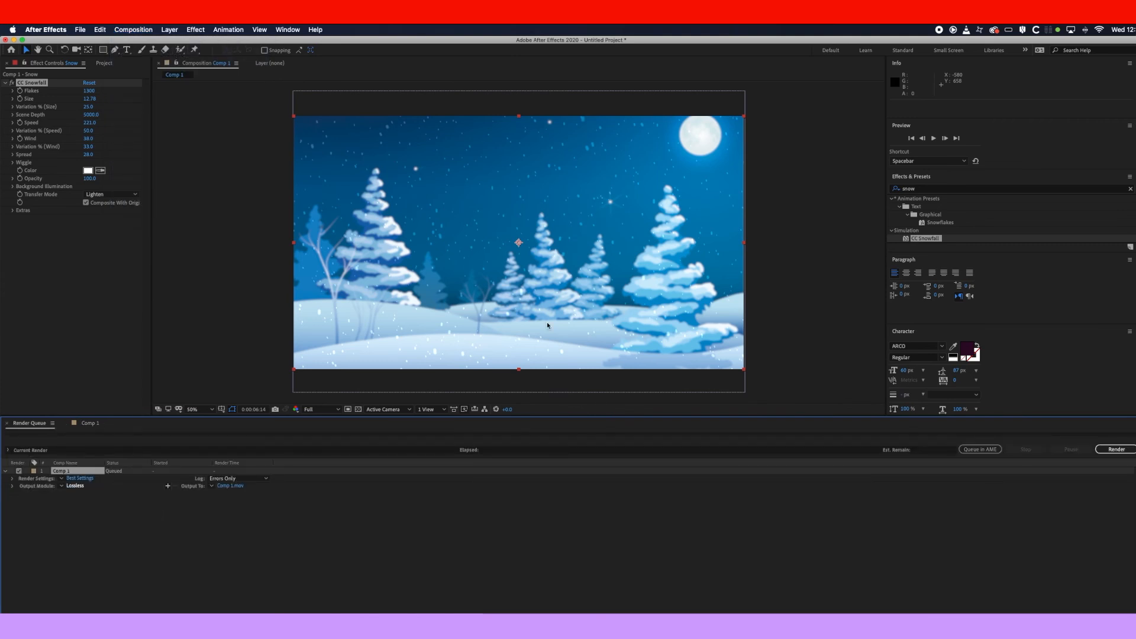
pyautogui.click(75, 485)
pyautogui.click(379, 302)
pyautogui.click(565, 266)
pyautogui.click(592, 287)
pyautogui.click(679, 603)
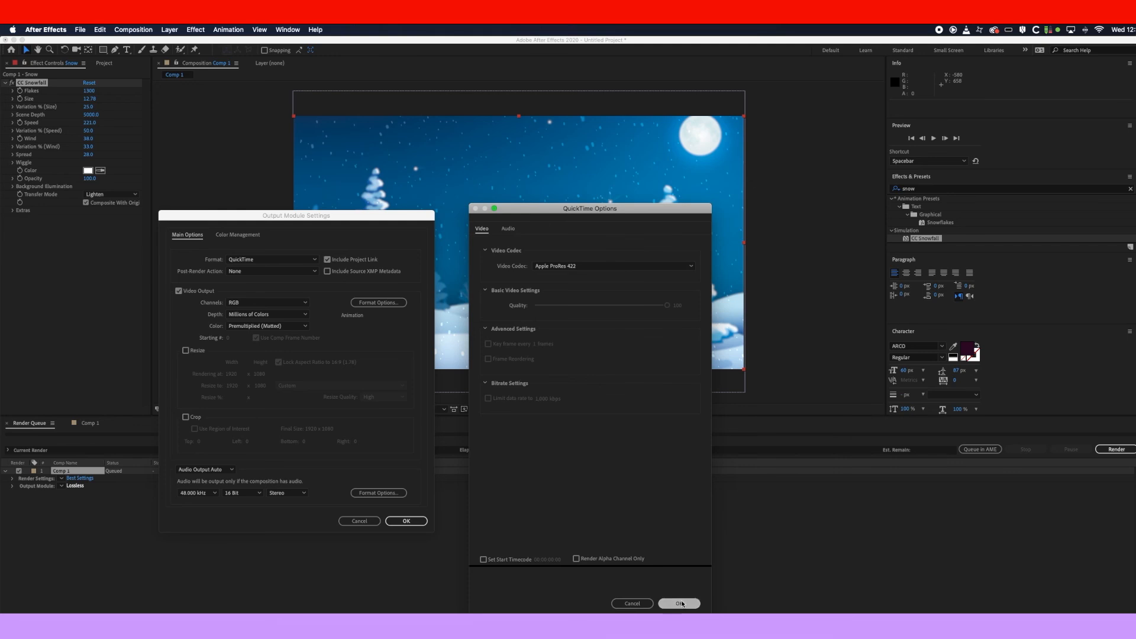
pyautogui.click(406, 520)
# Choose the destination folder for the output movie, name the file Snow and start the render.
pyautogui.click(228, 485)
pyautogui.click(603, 143)
pyautogui.click(573, 216)
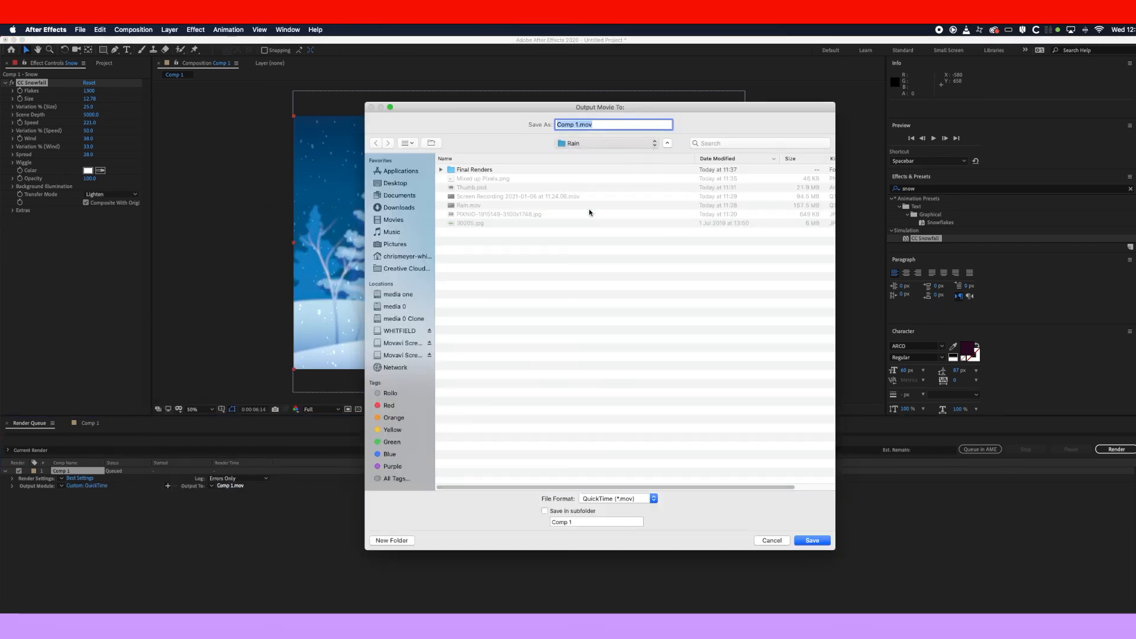
pyautogui.write('Snow')
pyautogui.press('Return')
pyautogui.click(1117, 449)
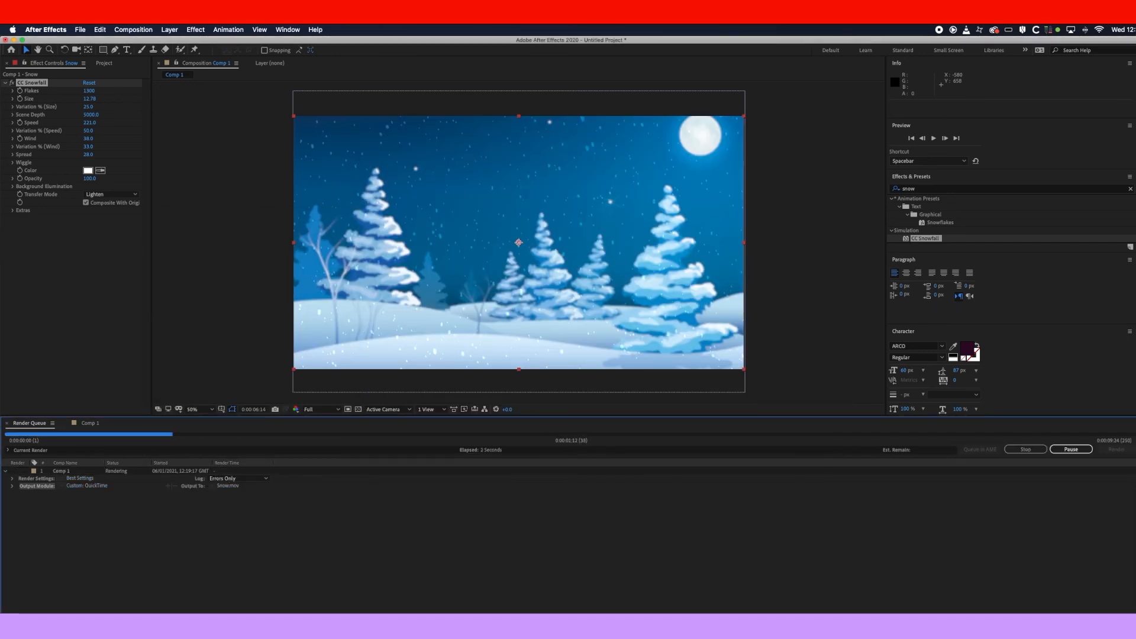